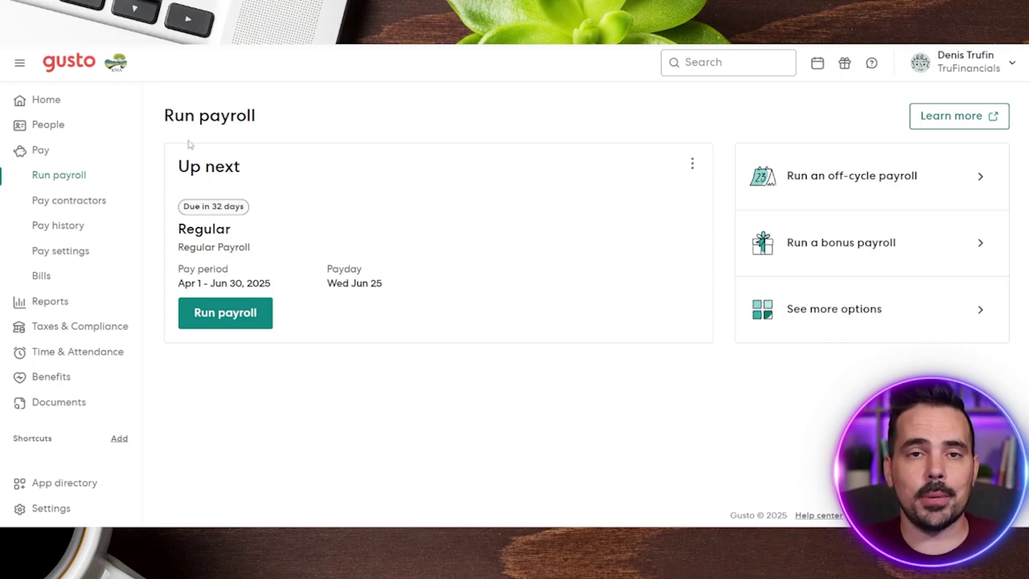
Return to the home dashboard, where the Apr 1 – Jun 30 Run payroll task is due Jun 23
click(56, 104)
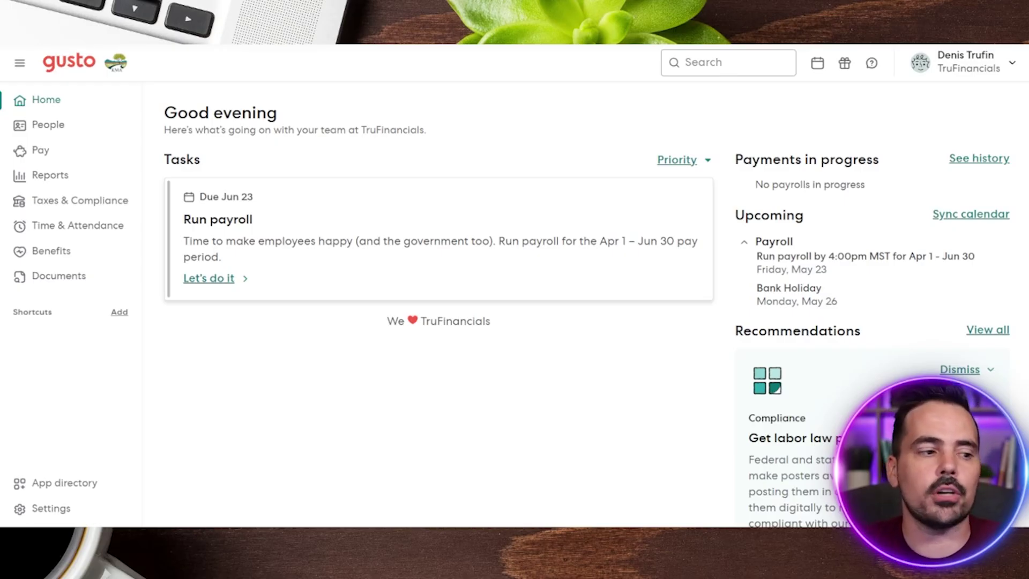
mouse_move(329, 117)
mouse_down()
mouse_move(80, 123)
mouse_move(127, 134)
mouse_up()
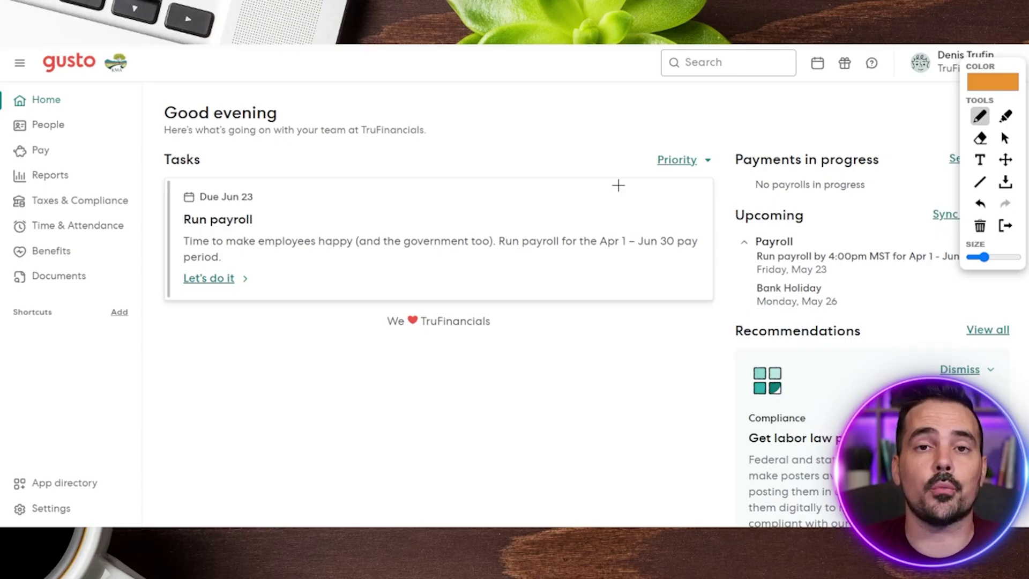
drag(626, 134, 630, 378)
mouse_move(574, 296)
mouse_down()
mouse_move(595, 328)
mouse_move(708, 298)
mouse_up()
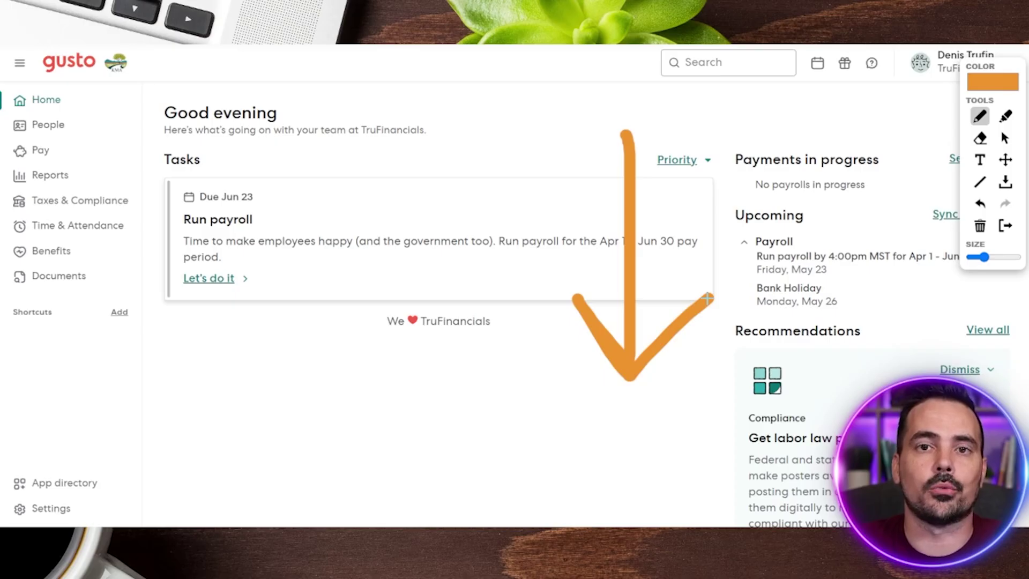
click(979, 225)
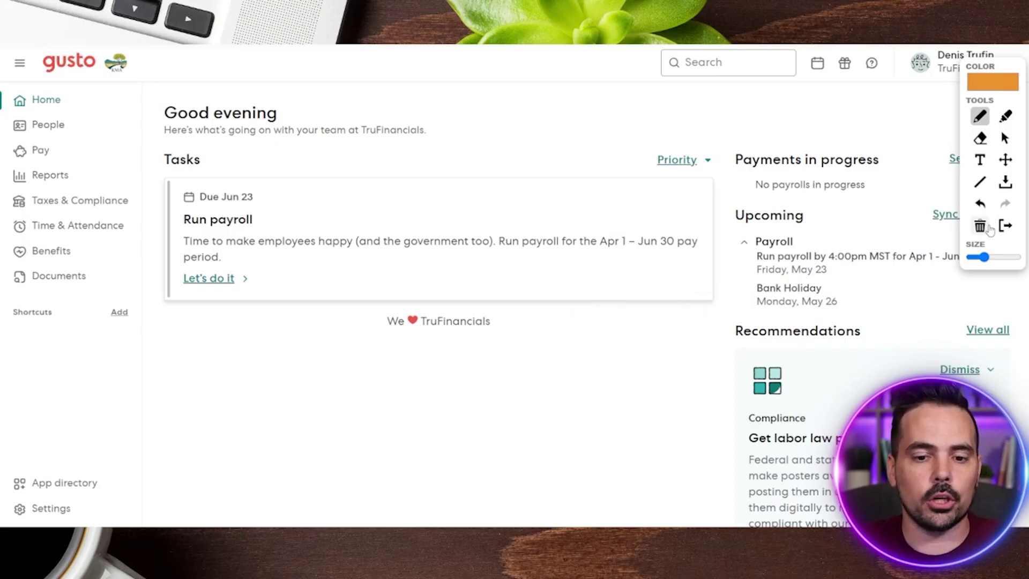
click(1005, 139)
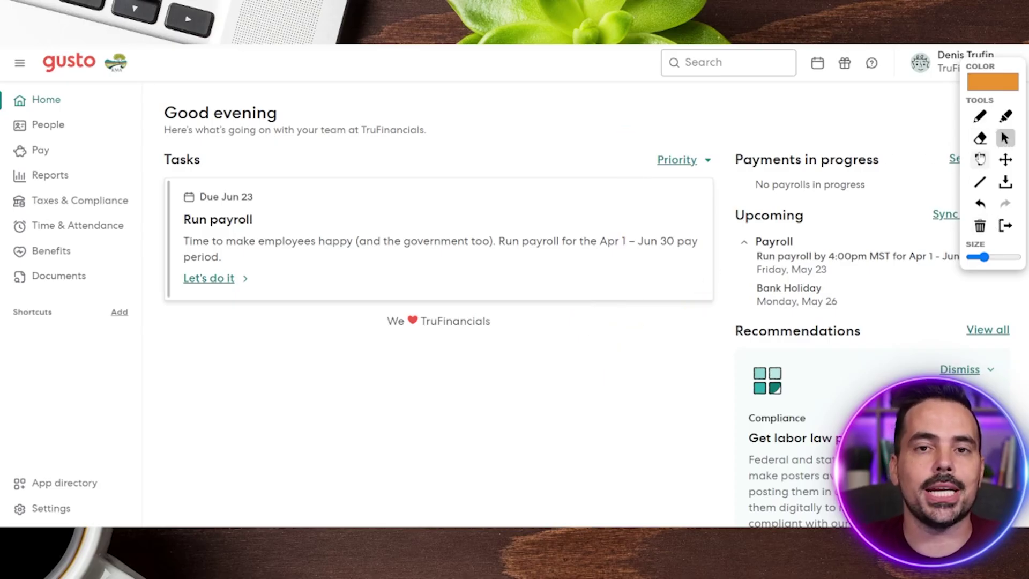
Open the Run payroll page from the Pay section of the sidebar
click(22, 159)
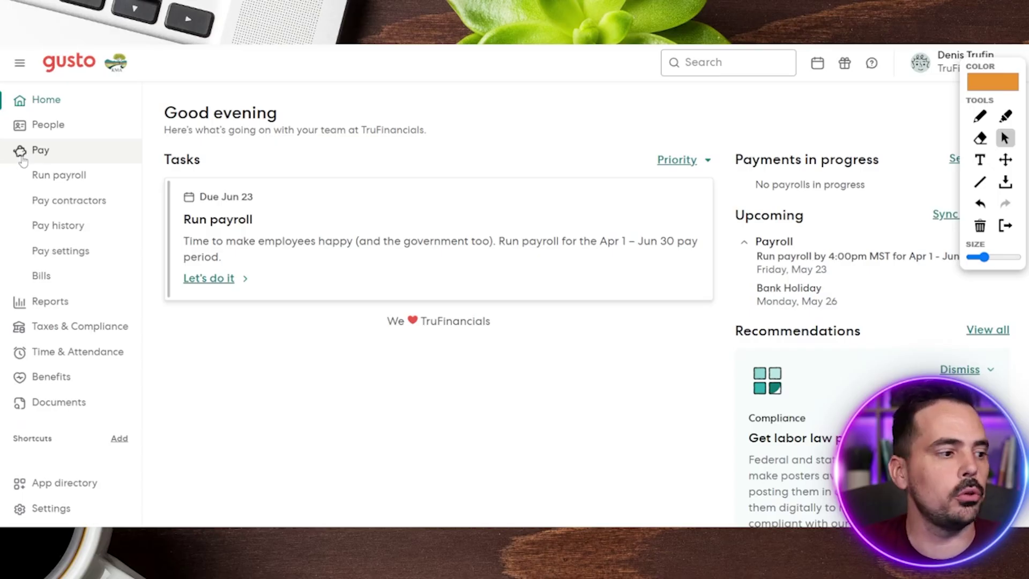
click(53, 184)
click(979, 116)
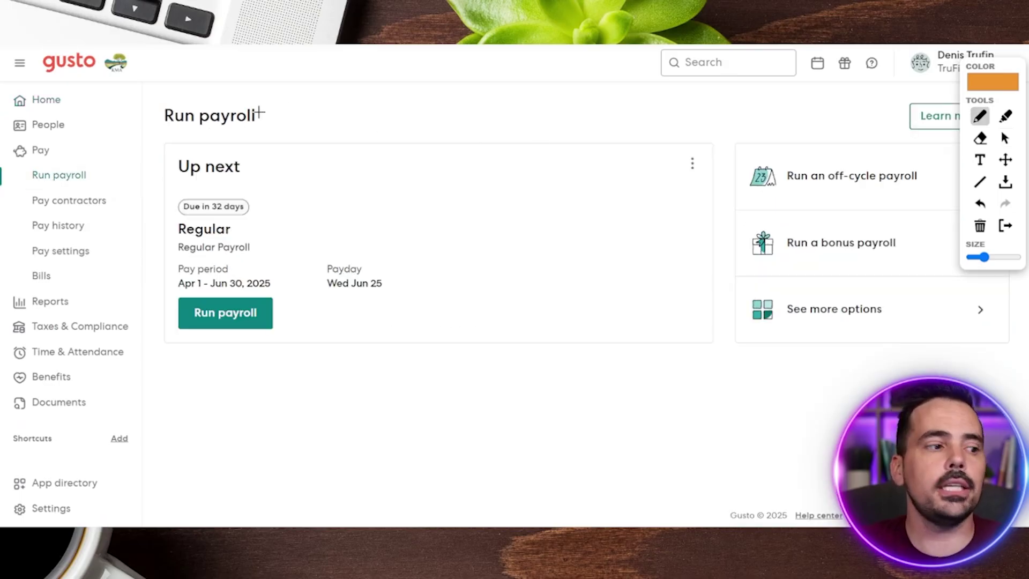
Mark the Run payroll heading, the Regular payroll due in 32 days, and where it starts
drag(318, 115, 147, 130)
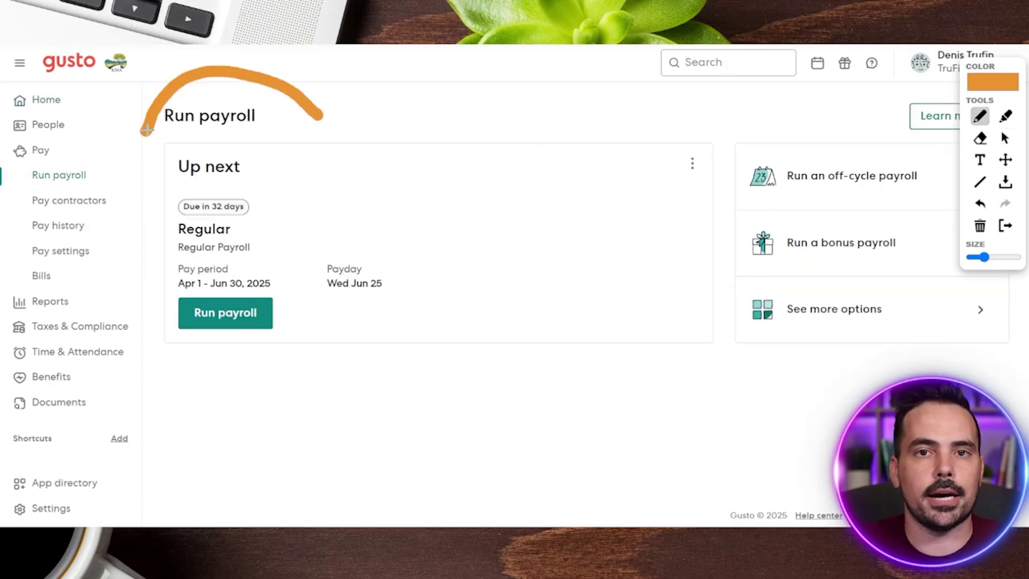
drag(147, 130, 143, 134)
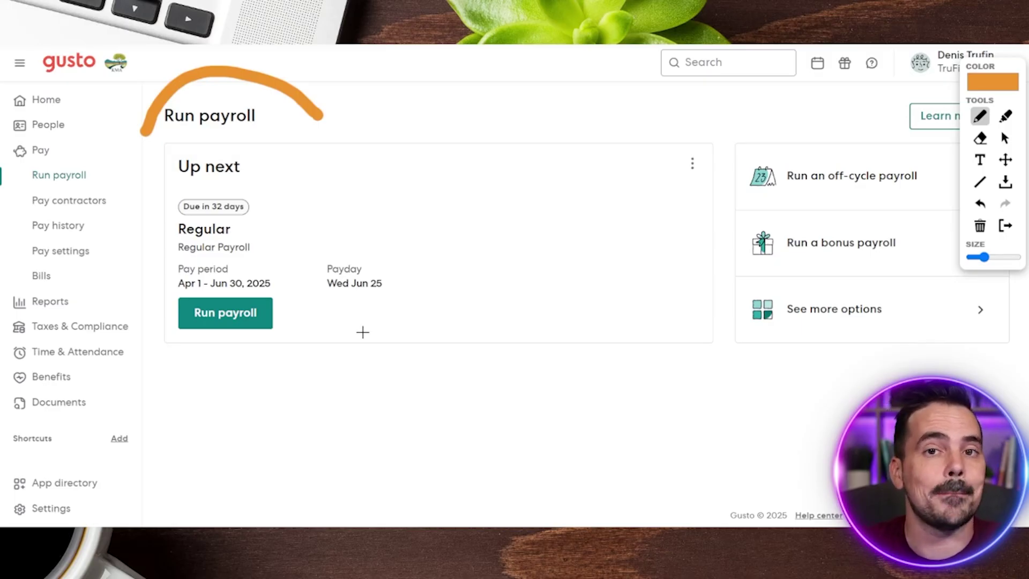
mouse_move(240, 184)
mouse_down()
mouse_move(211, 184)
mouse_move(149, 239)
mouse_up()
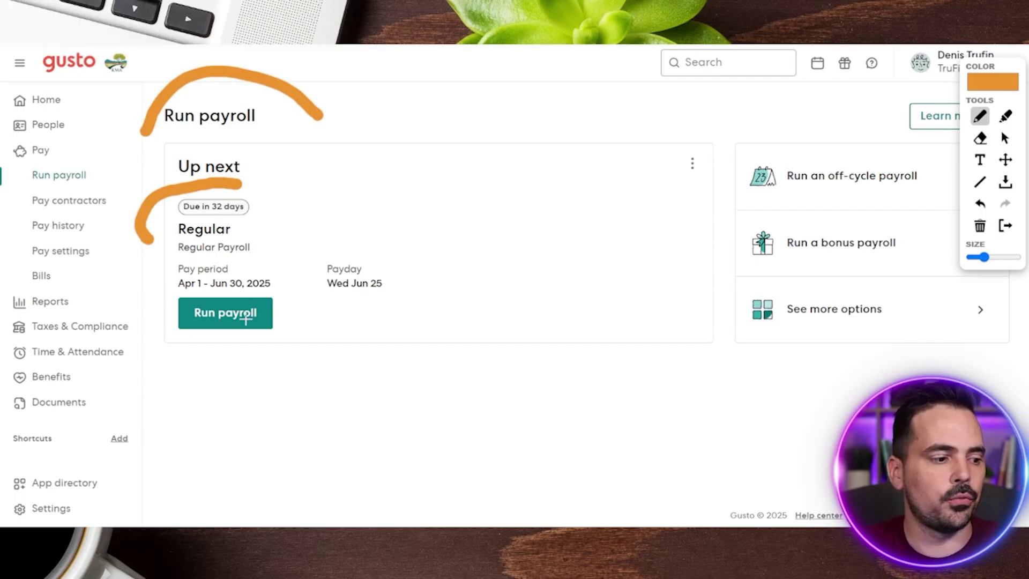
drag(178, 287, 317, 326)
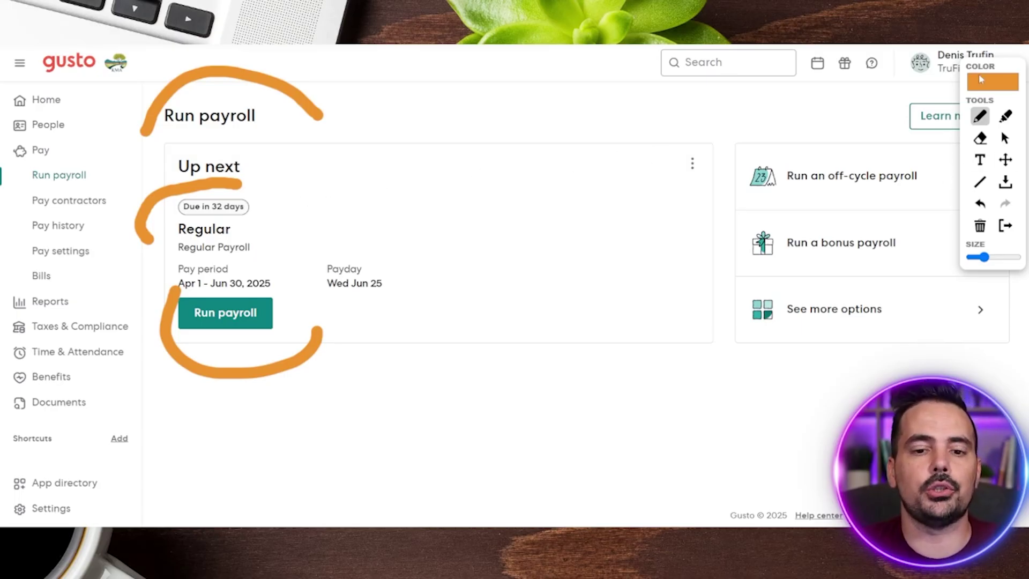
Circle the off-cycle and bonus payroll options, clear marks, then highlight the Apr 1 – Jun 30, 2025 period
mouse_move(975, 66)
mouse_down()
mouse_move(976, 262)
mouse_move(991, 314)
mouse_up()
mouse_move(778, 114)
mouse_down()
mouse_move(729, 126)
mouse_move(702, 196)
mouse_move(964, 213)
mouse_move(723, 132)
mouse_up()
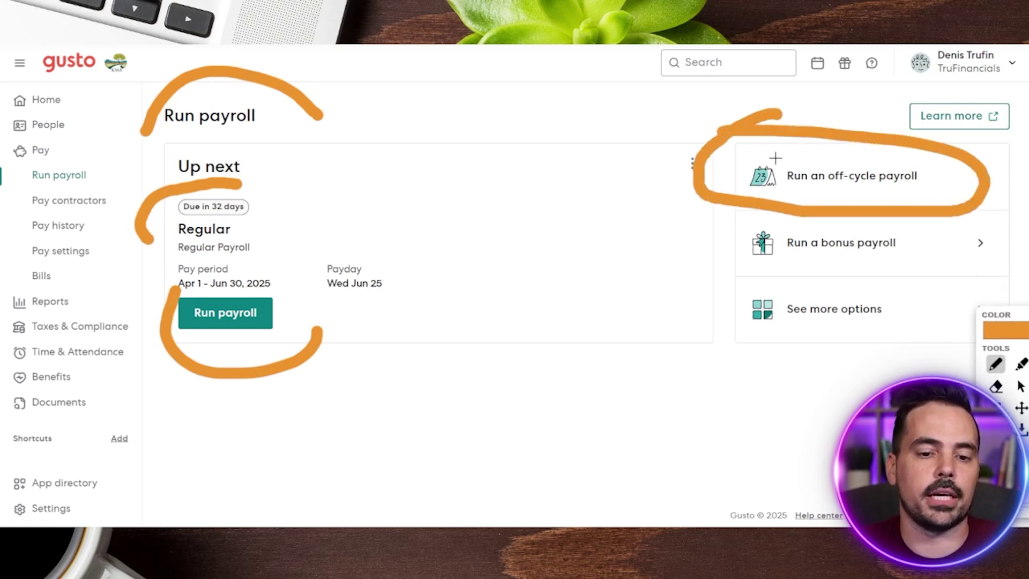
mouse_move(765, 219)
mouse_down()
mouse_move(735, 290)
mouse_move(889, 197)
mouse_move(721, 200)
mouse_up()
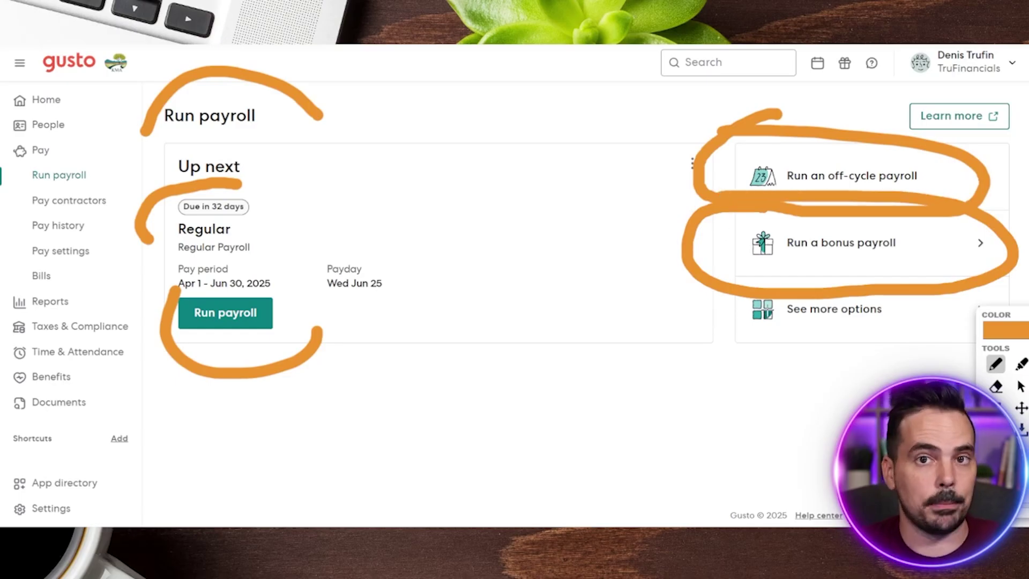
key(Escape)
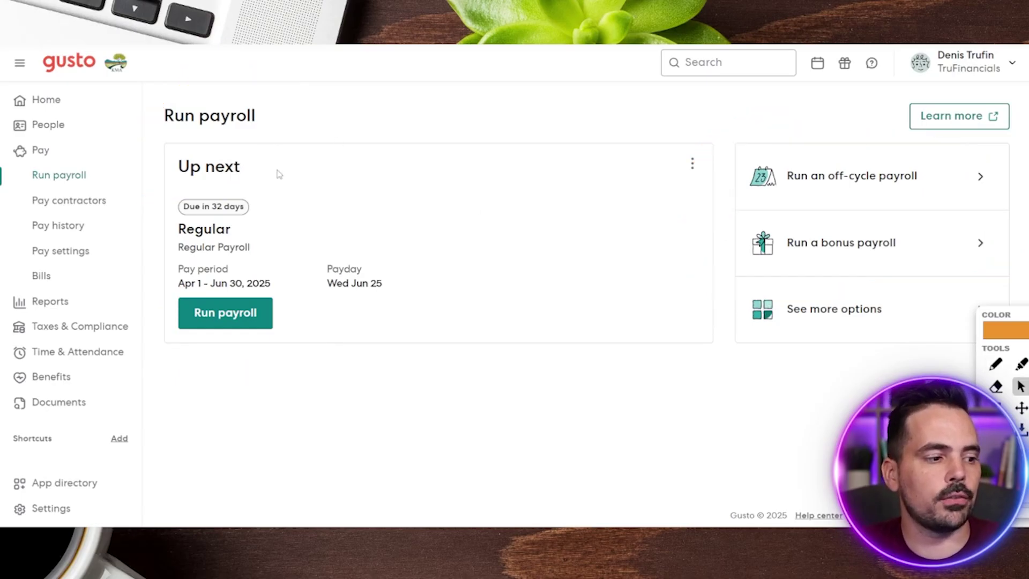
drag(278, 170, 150, 181)
drag(265, 352, 207, 317)
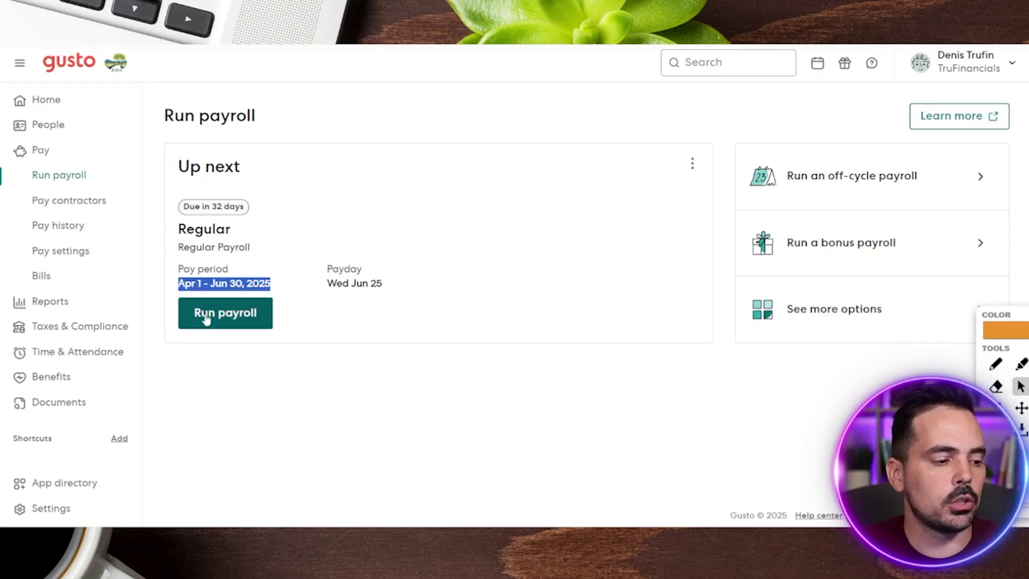
Start the Apr 1 – Jun 30 regular payroll and mark its $13,750.00 total, Rate and Regular hrs
click(208, 325)
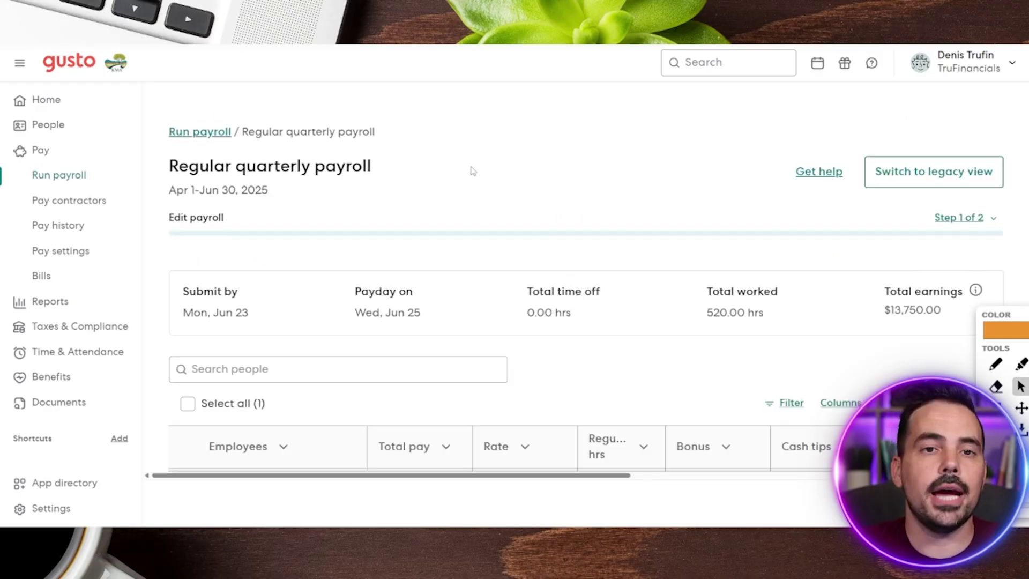
drag(166, 172, 375, 173)
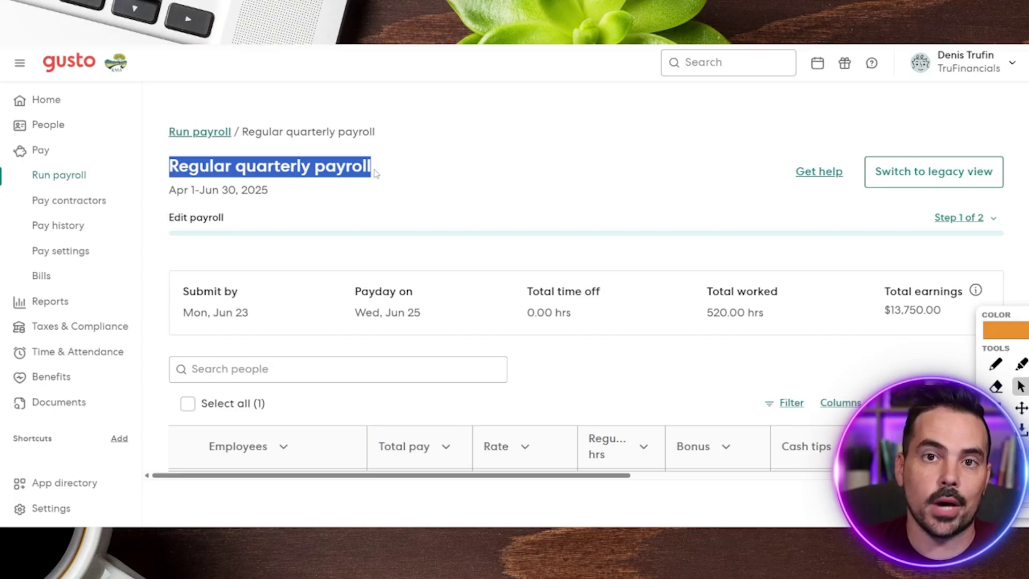
scroll(439, 214, down, 2)
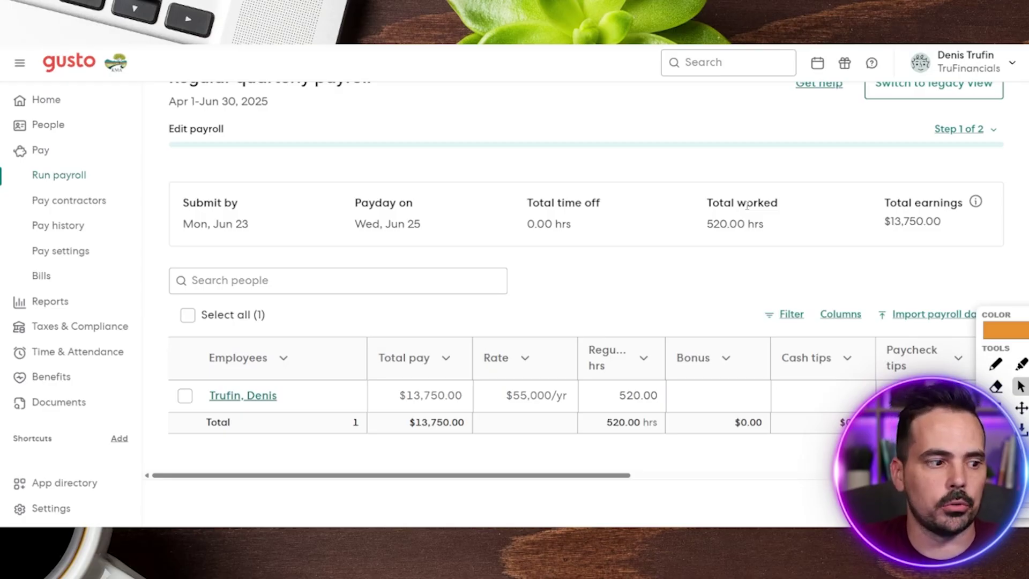
mouse_move(941, 176)
mouse_down()
mouse_move(1024, 177)
mouse_move(873, 145)
mouse_up()
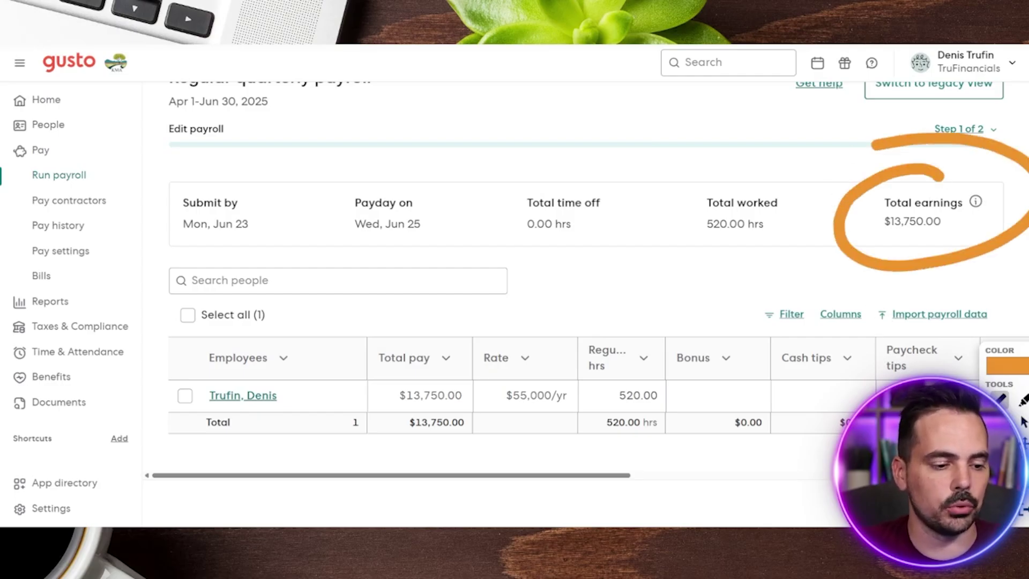
mouse_move(539, 248)
mouse_down()
mouse_move(536, 367)
mouse_move(564, 324)
mouse_up()
mouse_move(615, 256)
mouse_down()
mouse_move(616, 367)
mouse_move(637, 330)
mouse_up()
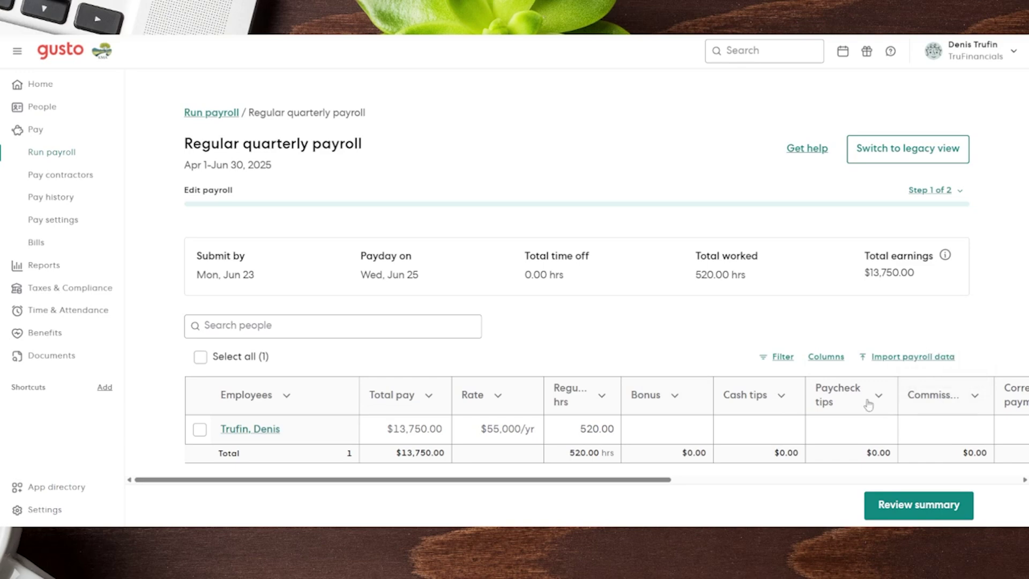
drag(643, 481, 884, 481)
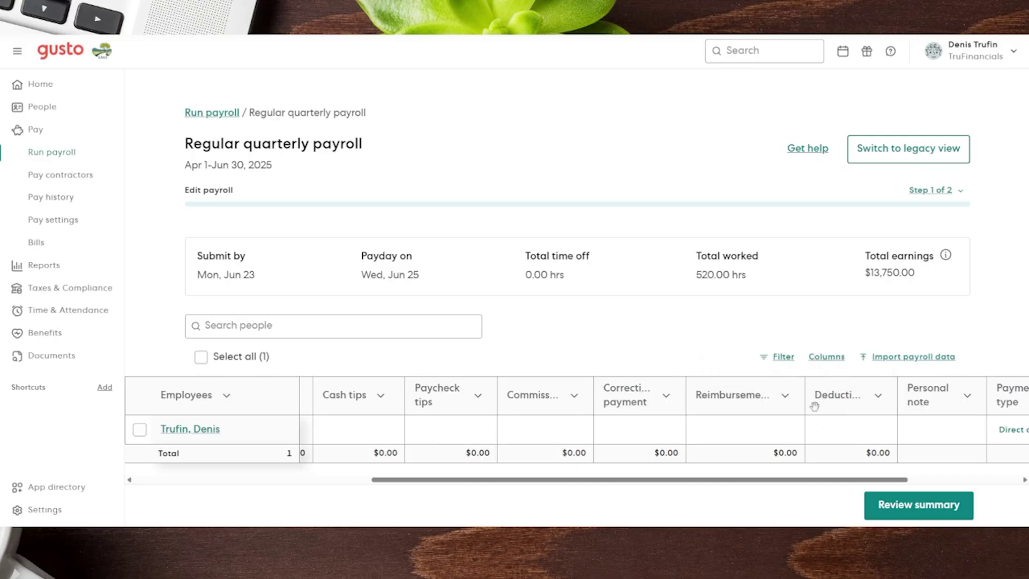
drag(777, 484, 887, 483)
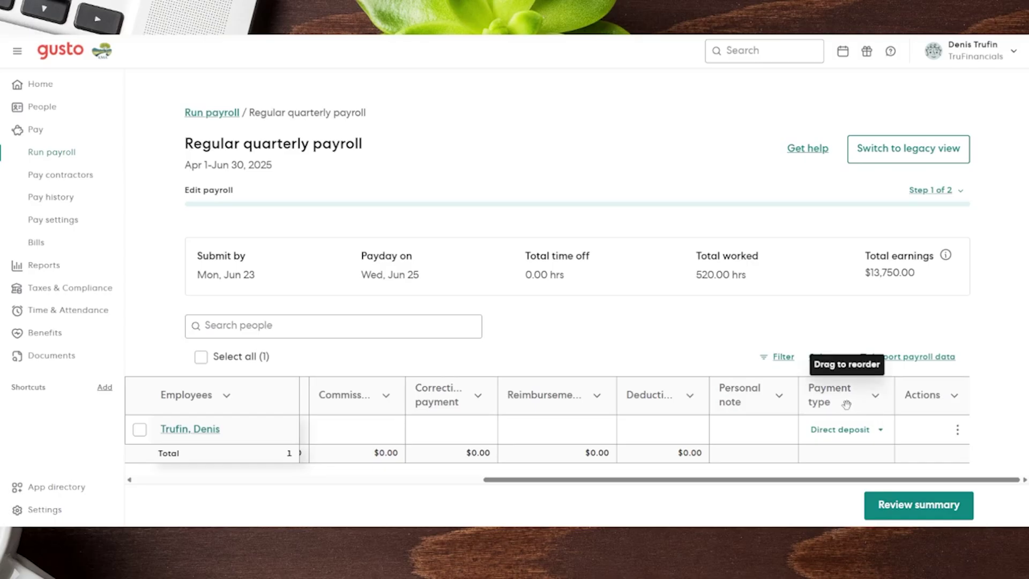
click(874, 435)
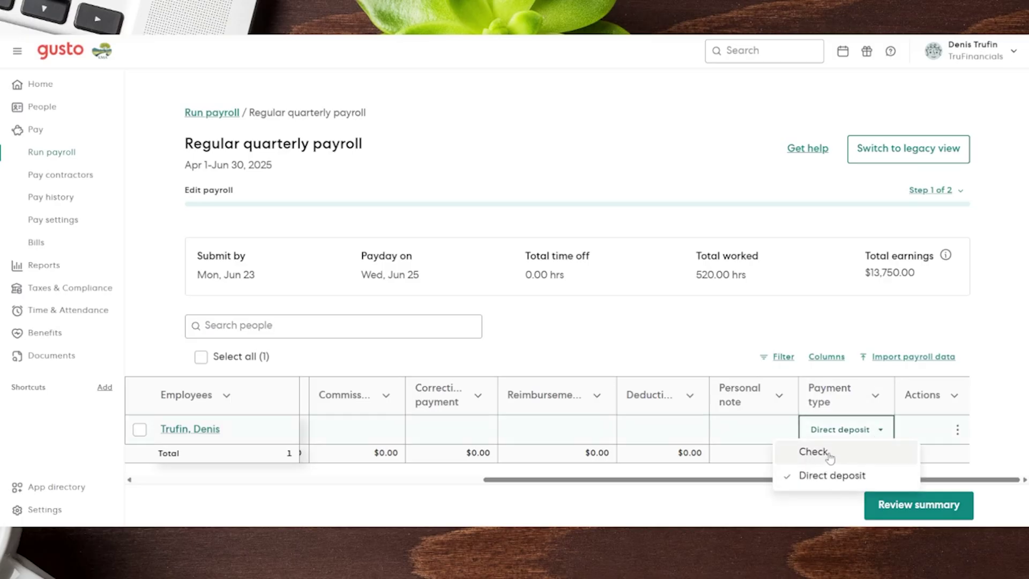
click(959, 428)
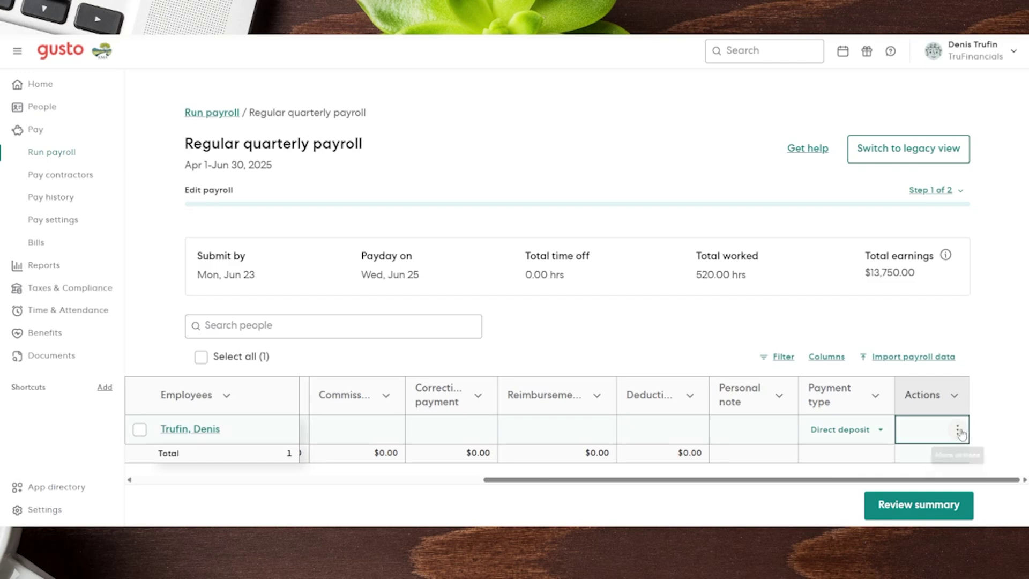
click(959, 430)
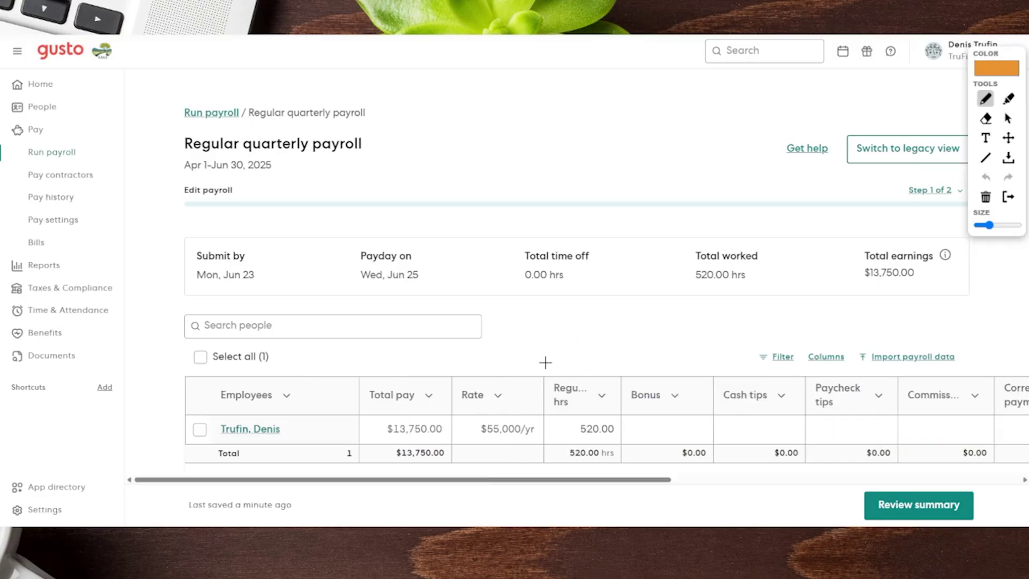
Point out the annual rate and 520.00 hours, clear the marks, and go to the review summary
mouse_move(494, 303)
mouse_down()
mouse_move(496, 390)
mouse_move(509, 367)
mouse_up()
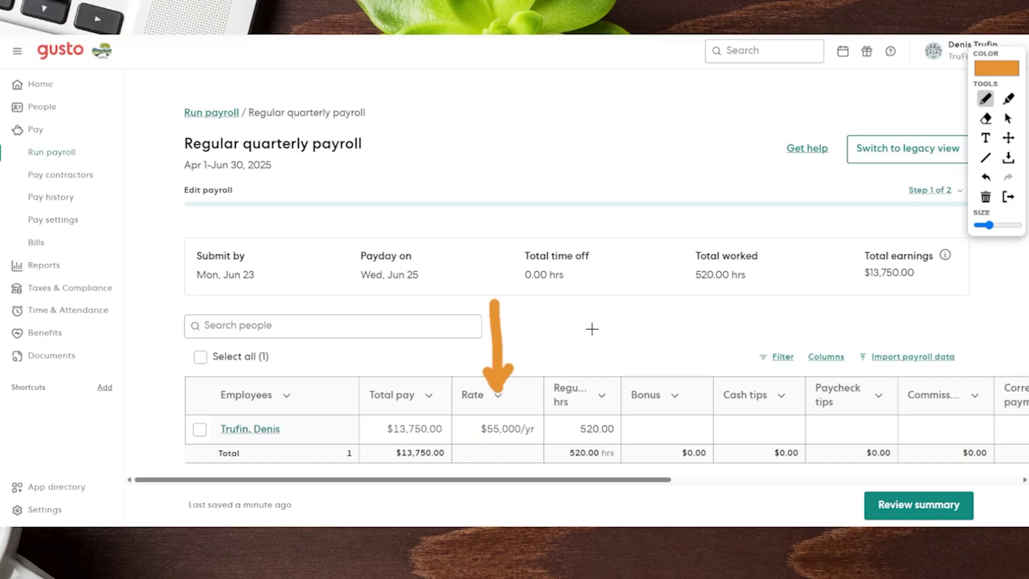
mouse_move(588, 296)
mouse_down()
mouse_move(588, 389)
mouse_move(572, 372)
mouse_move(610, 360)
mouse_up()
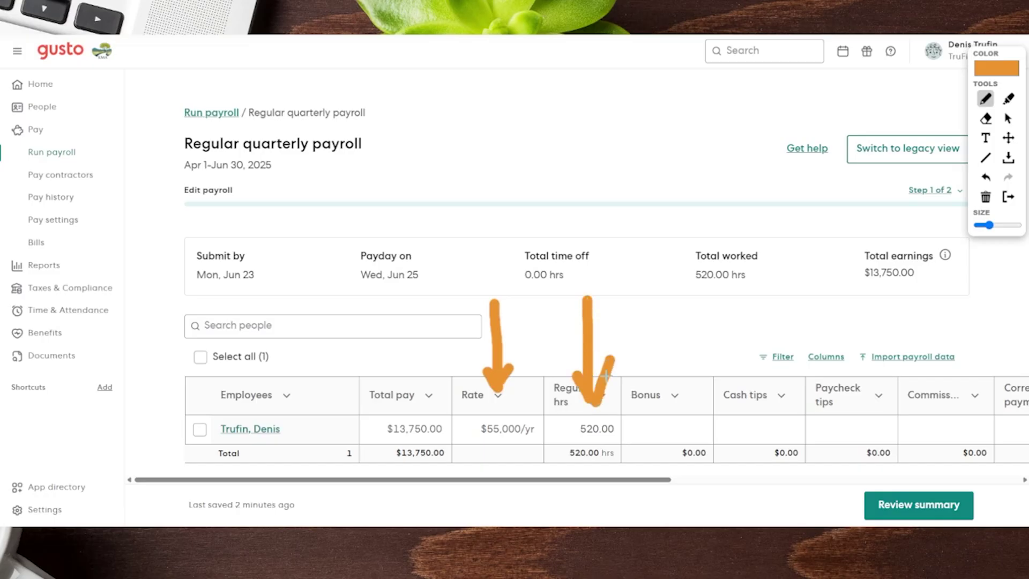
key(Escape)
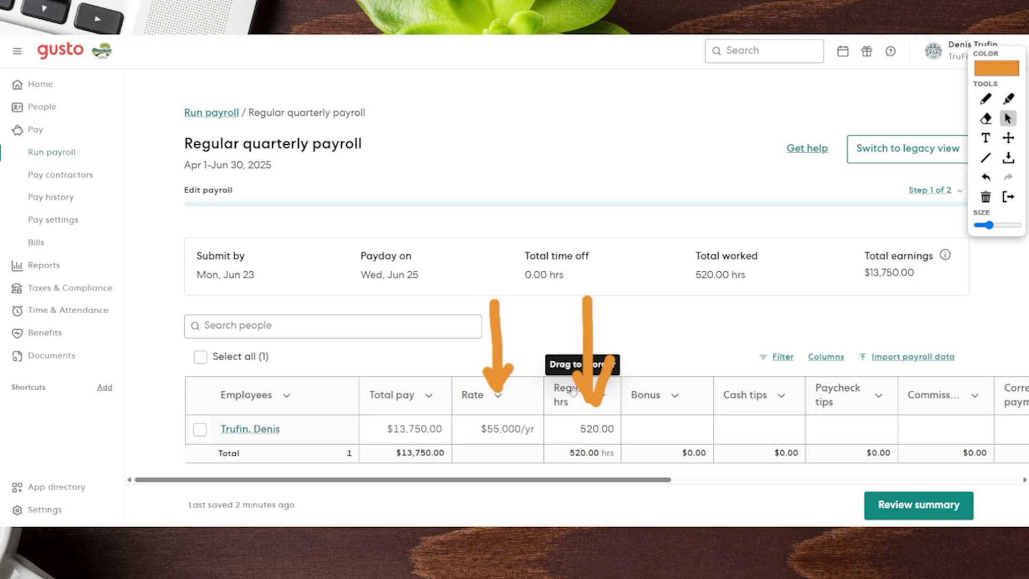
click(985, 197)
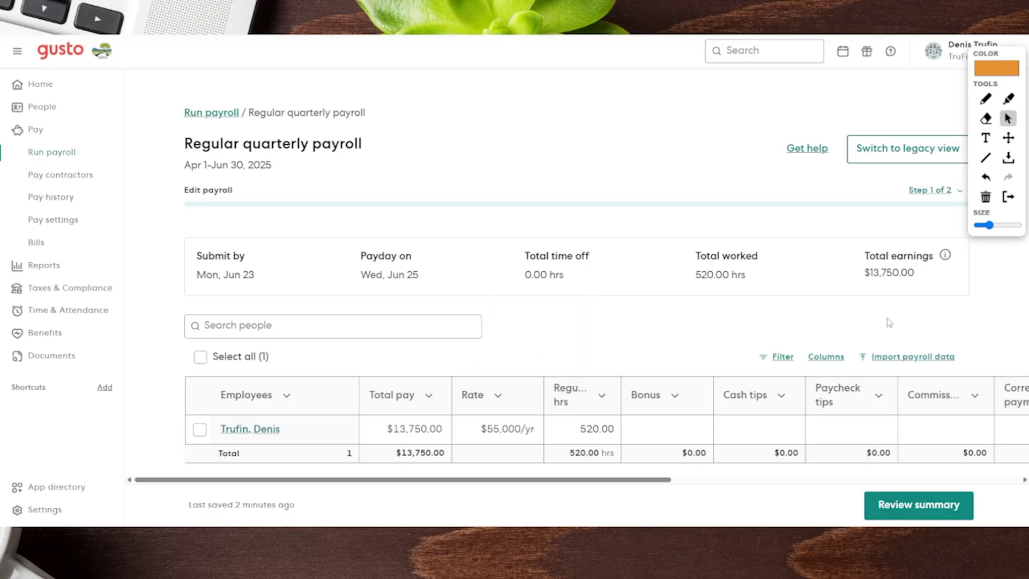
click(904, 505)
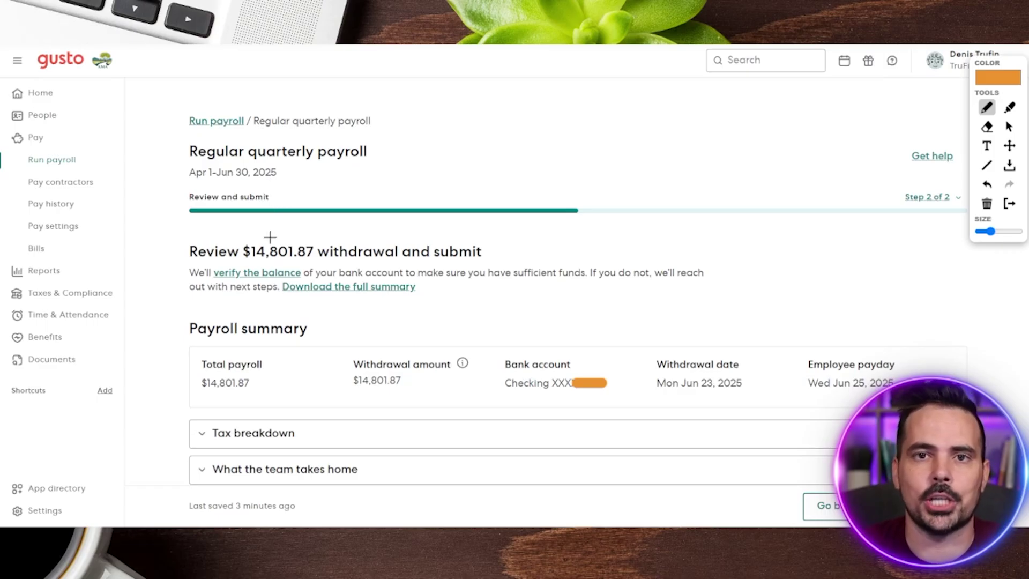
Mark the withdrawal review heading, total payroll amount, charged bank account and two summary columns
mouse_move(241, 227)
mouse_down()
mouse_move(228, 222)
mouse_move(153, 338)
mouse_move(165, 344)
mouse_up()
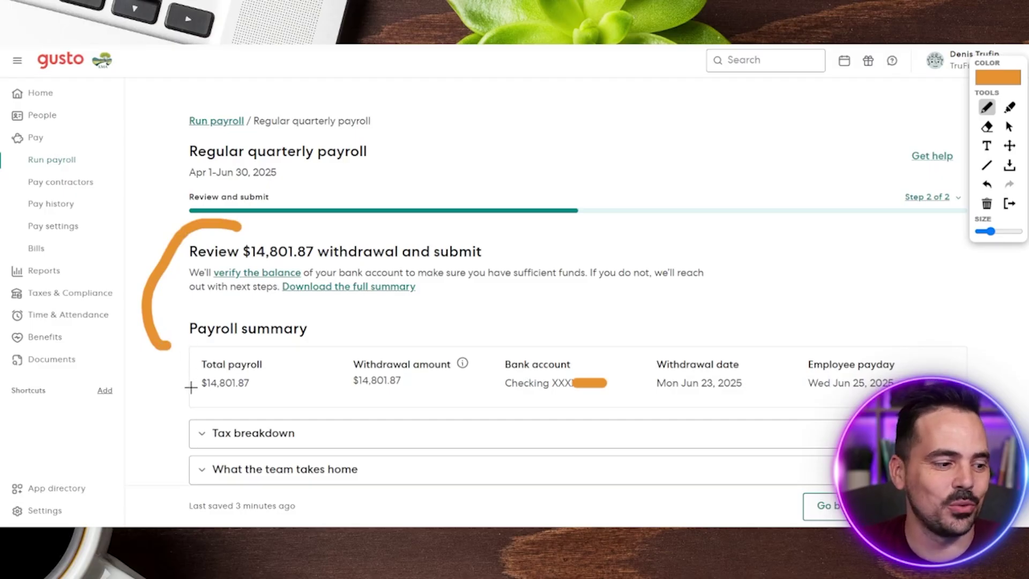
mouse_move(178, 399)
mouse_down()
mouse_move(268, 390)
mouse_move(429, 401)
mouse_up()
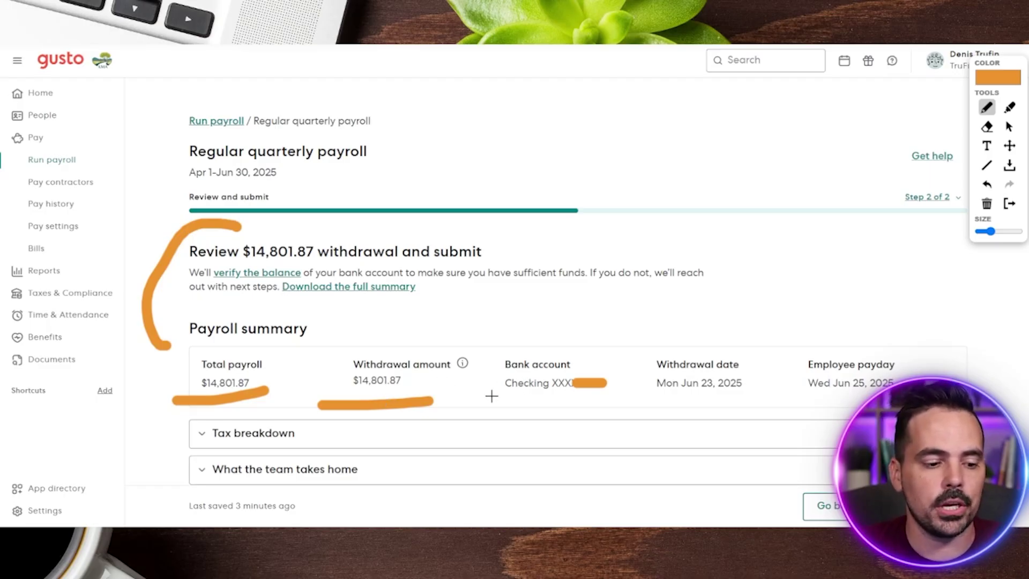
drag(489, 395, 585, 400)
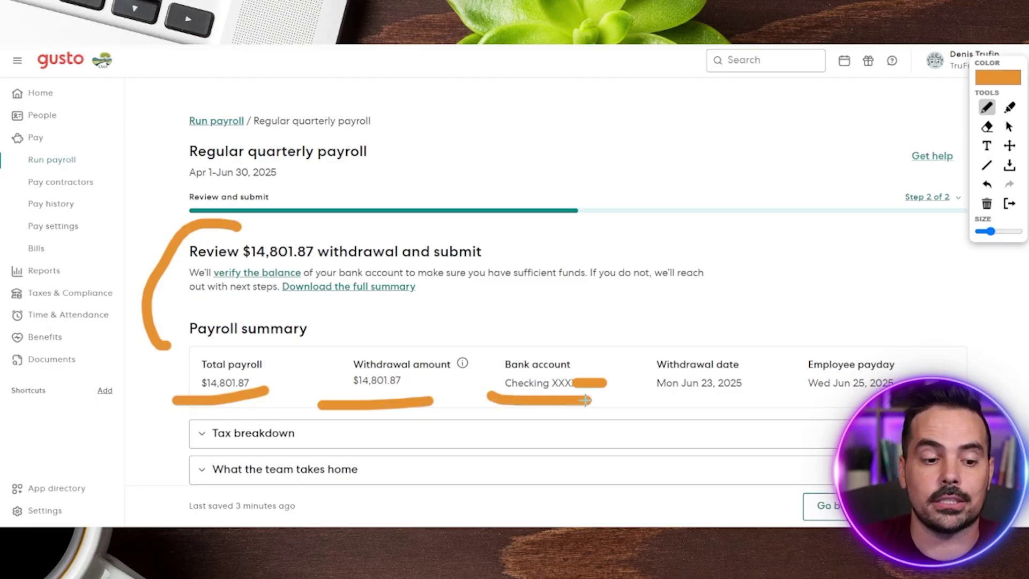
drag(681, 270, 684, 337)
drag(839, 267, 845, 338)
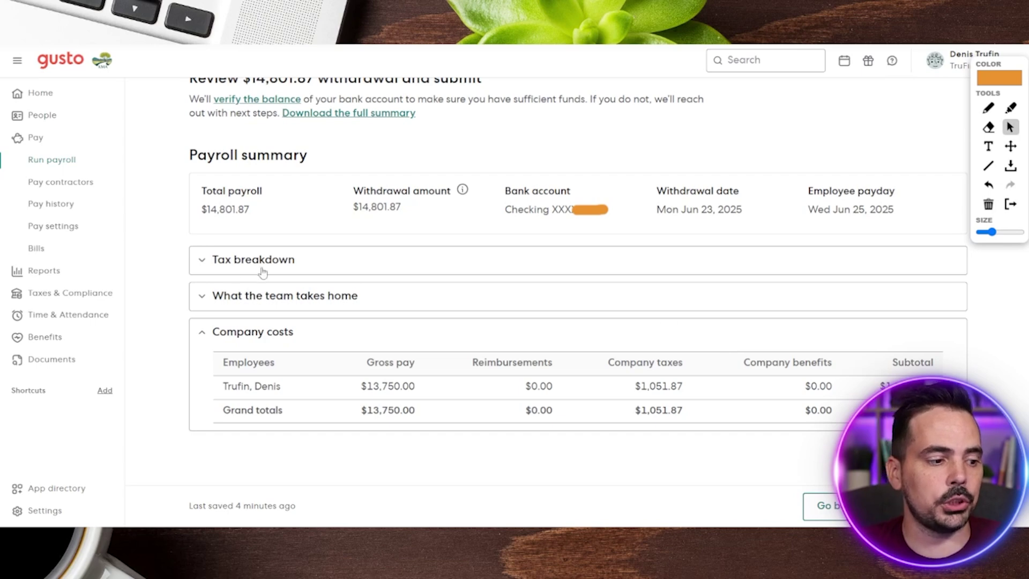
click(990, 107)
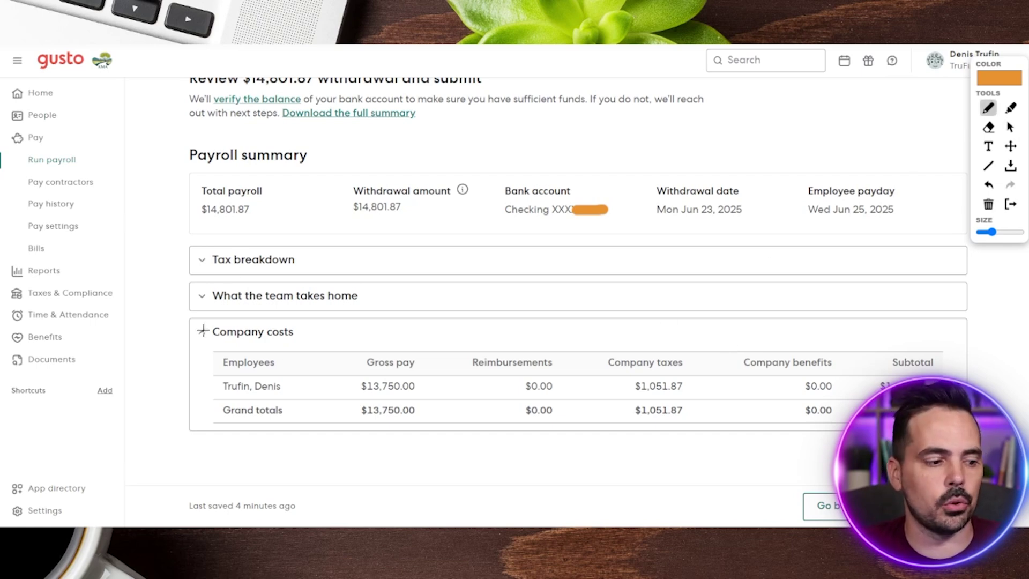
mouse_move(209, 314)
mouse_down()
mouse_move(267, 477)
mouse_move(279, 477)
mouse_up()
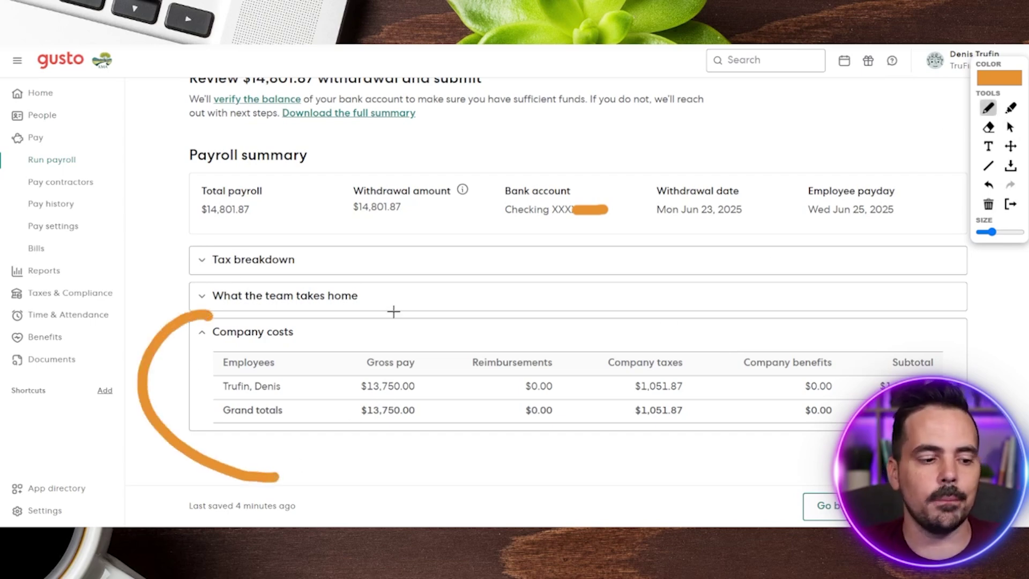
drag(398, 315, 399, 347)
drag(651, 311, 662, 346)
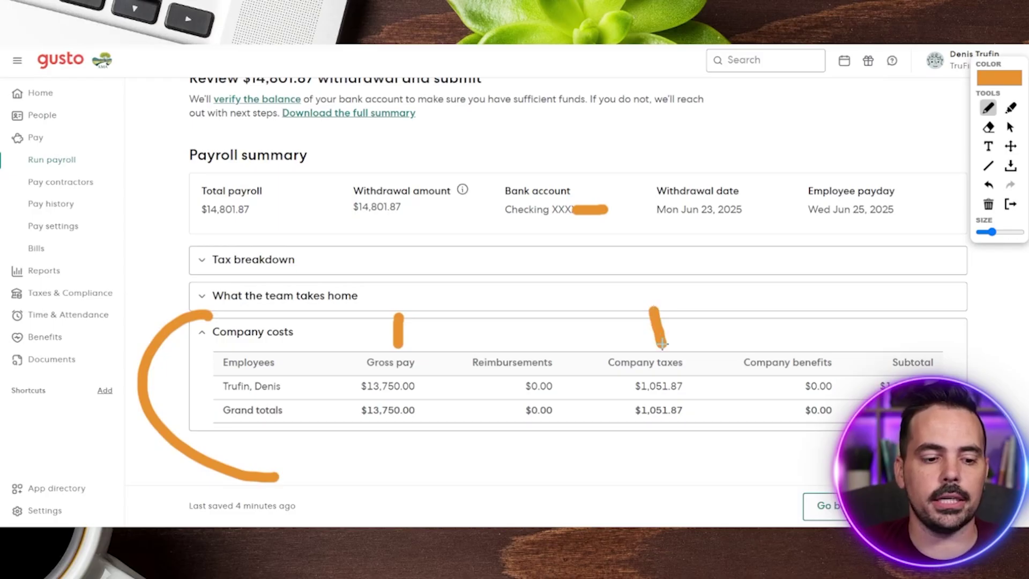
drag(904, 308, 912, 343)
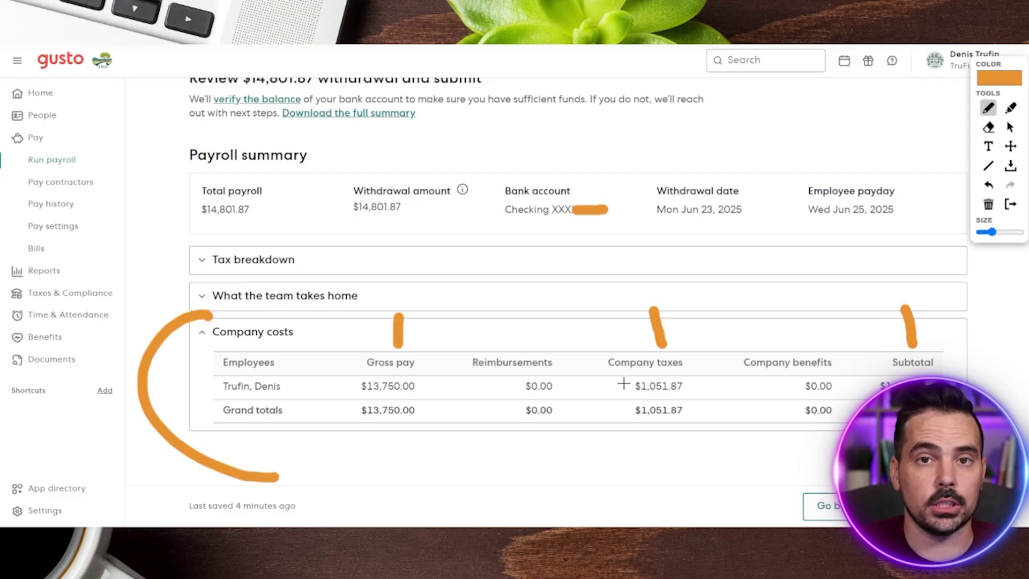
drag(198, 236, 210, 282)
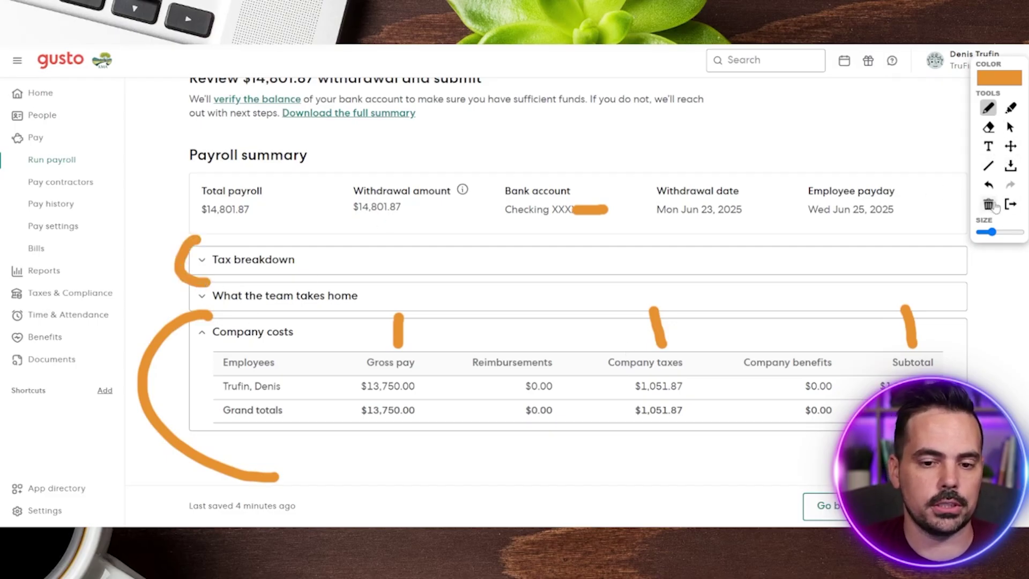
click(994, 206)
click(1010, 127)
click(202, 262)
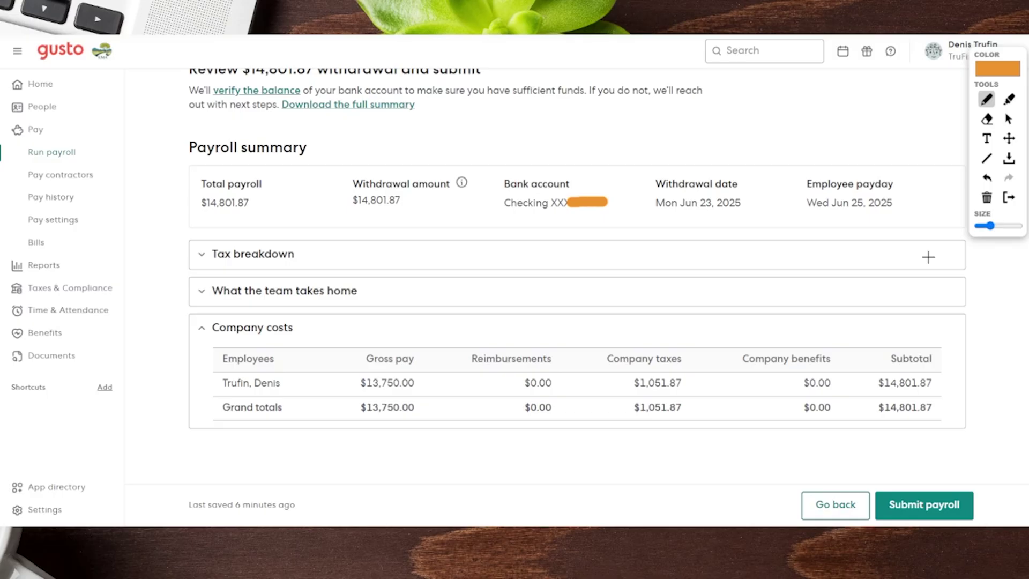
drag(928, 183, 917, 475)
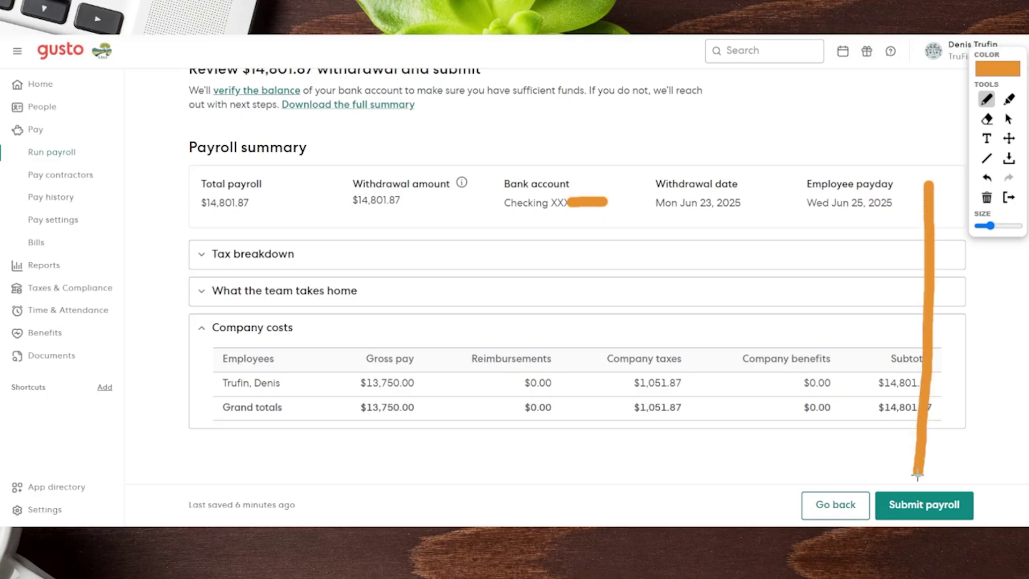